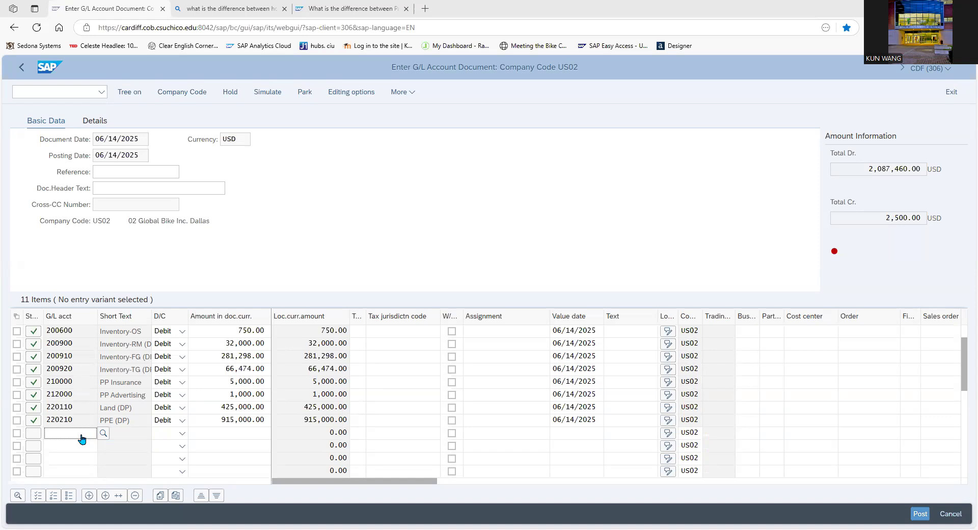
# Enter G/L account 220310 in the first empty line item as a Credit of 305000.
pyautogui.click(81, 434)
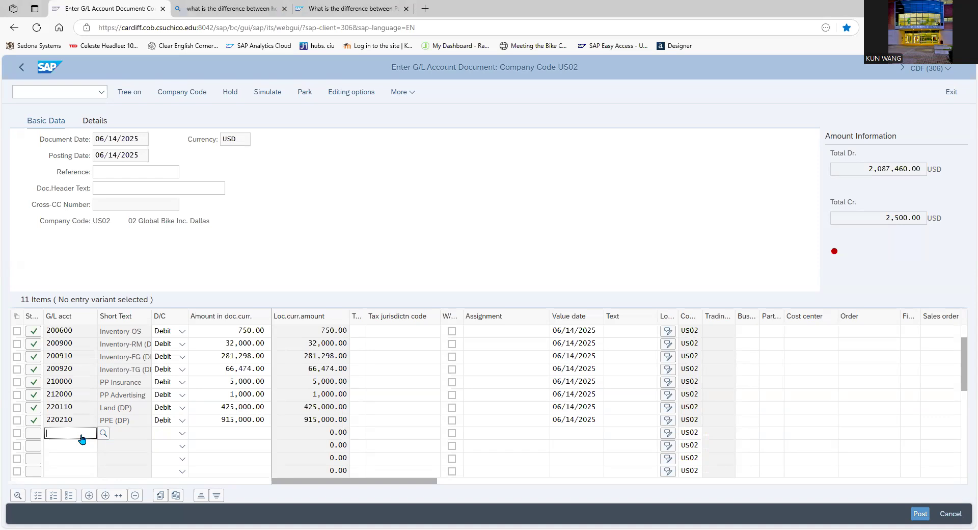
pyautogui.write('220310')
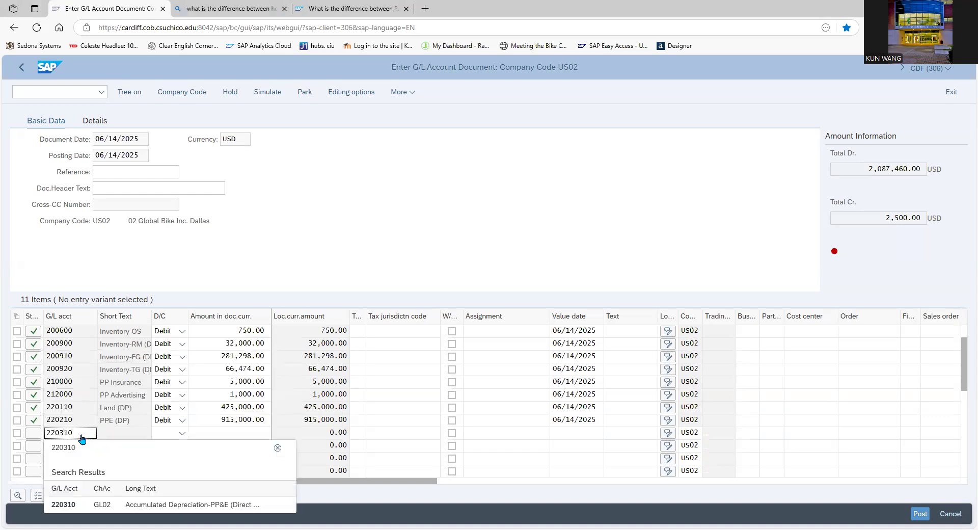
pyautogui.click(181, 434)
pyautogui.click(170, 448)
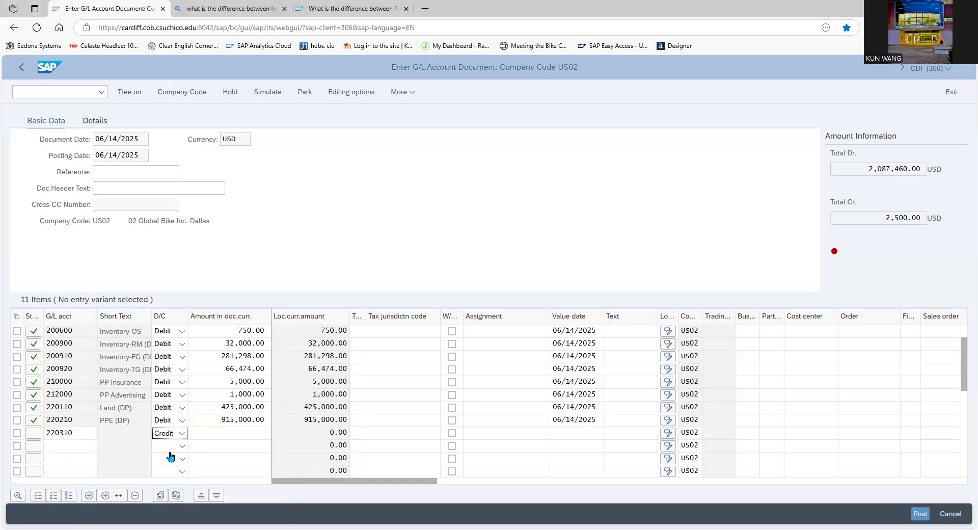
pyautogui.click(220, 432)
pyautogui.write('305000')
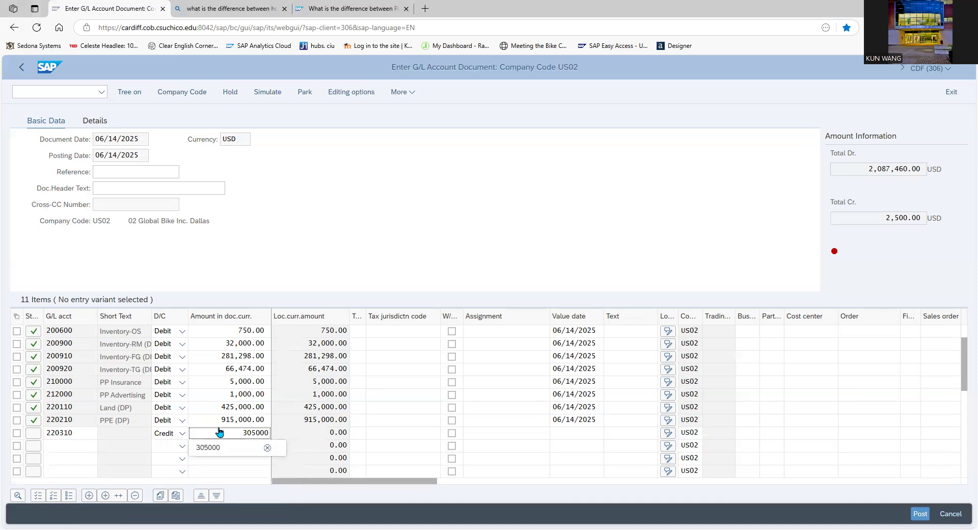
pyautogui.click(203, 450)
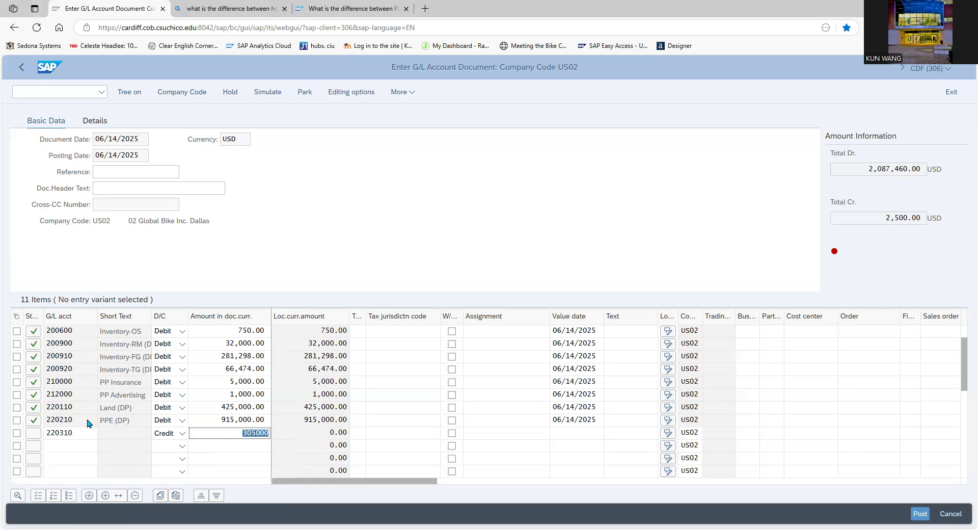
# Add a line item for G/L account 300200 (Payables-Miscellaneous) as a Credit of 47900.
pyautogui.click(76, 445)
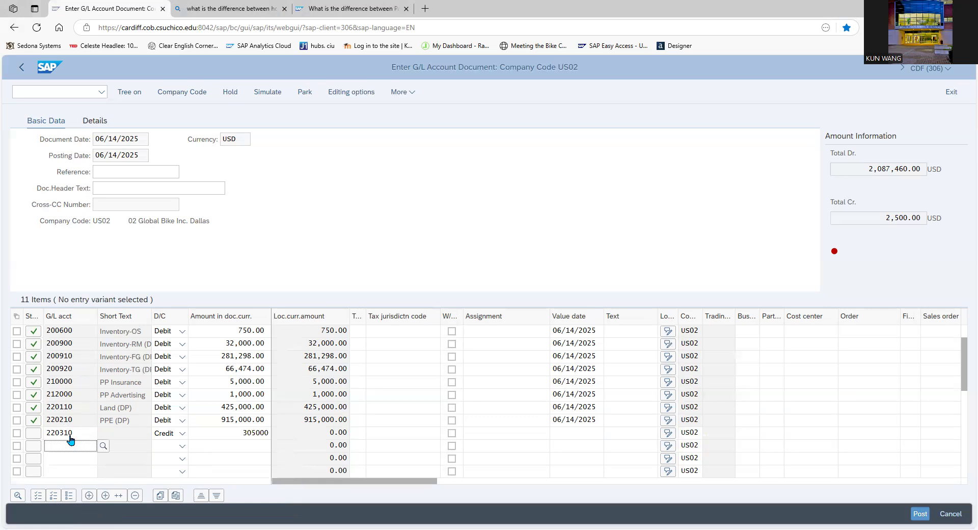
pyautogui.write('300200')
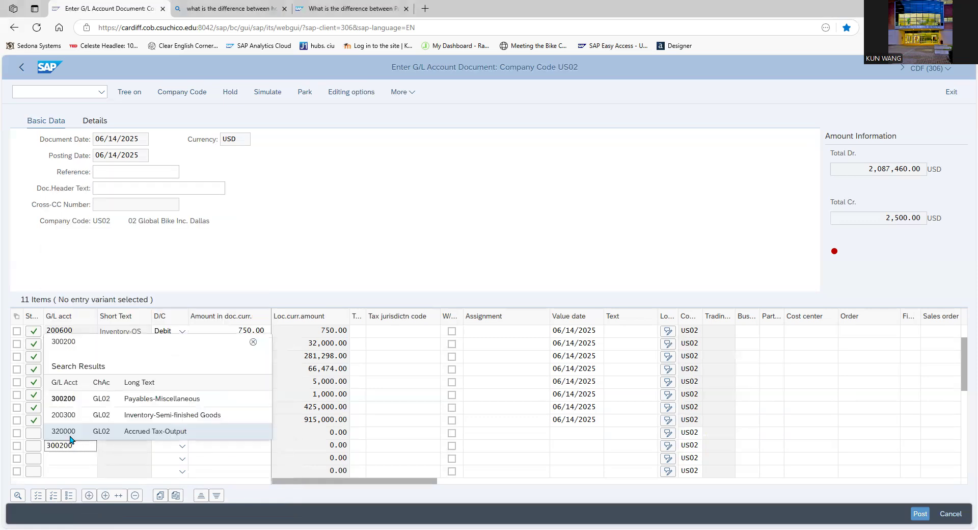
pyautogui.click(150, 402)
pyautogui.click(183, 449)
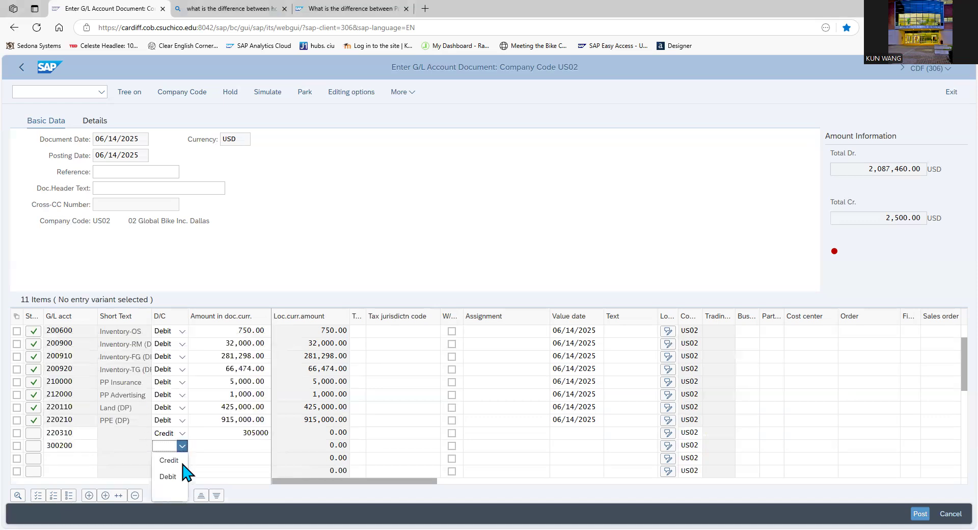
pyautogui.click(184, 461)
pyautogui.click(209, 452)
pyautogui.write('47900')
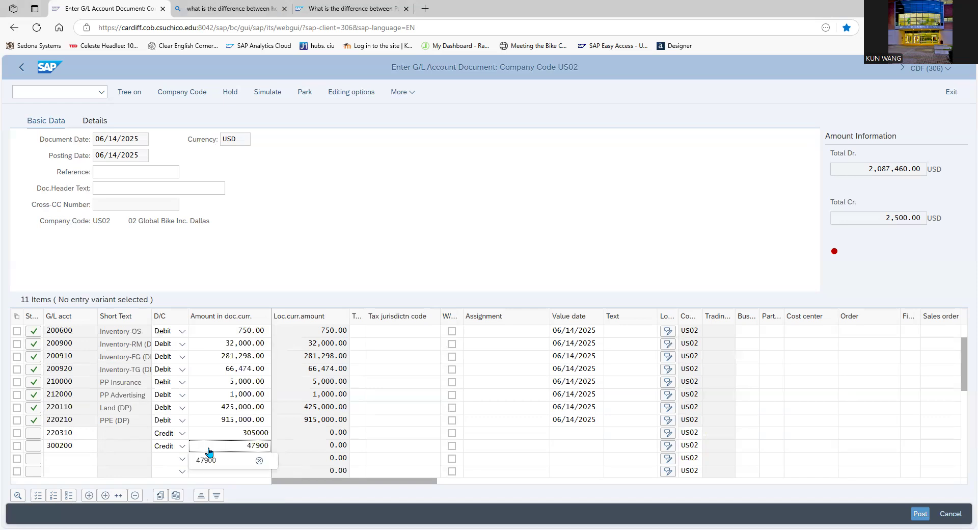
# Add a line item for G/L account 300700 as a Credit of 110000.
pyautogui.click(82, 459)
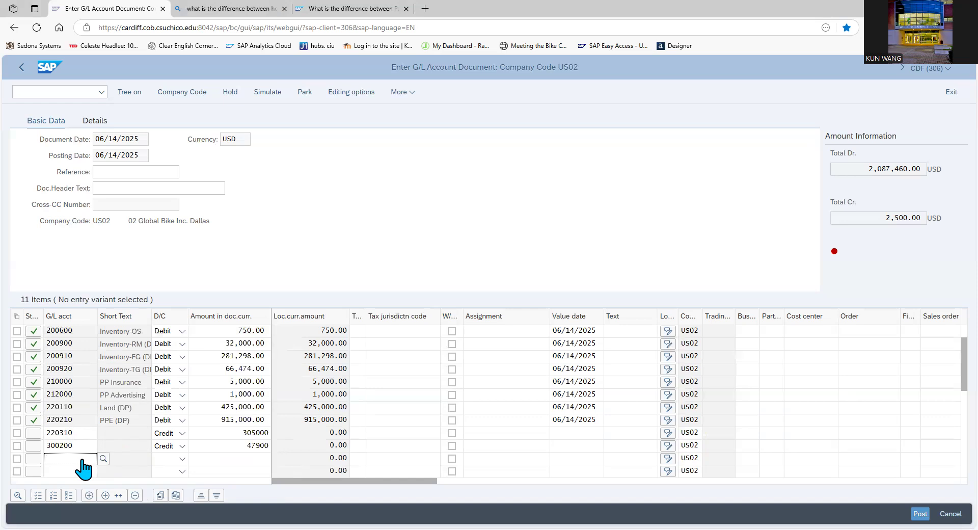
pyautogui.write('300700')
pyautogui.click(142, 450)
pyautogui.click(165, 457)
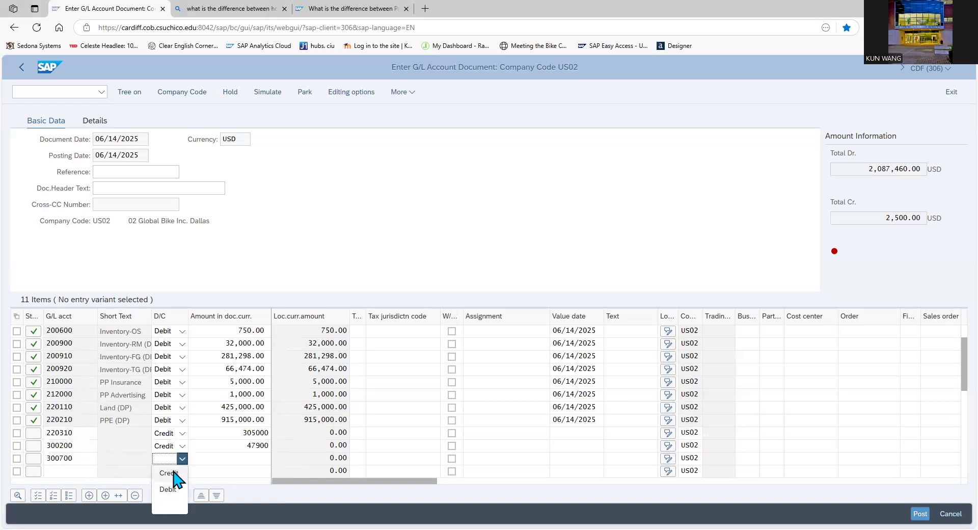
pyautogui.click(171, 474)
pyautogui.click(217, 458)
pyautogui.write('110000')
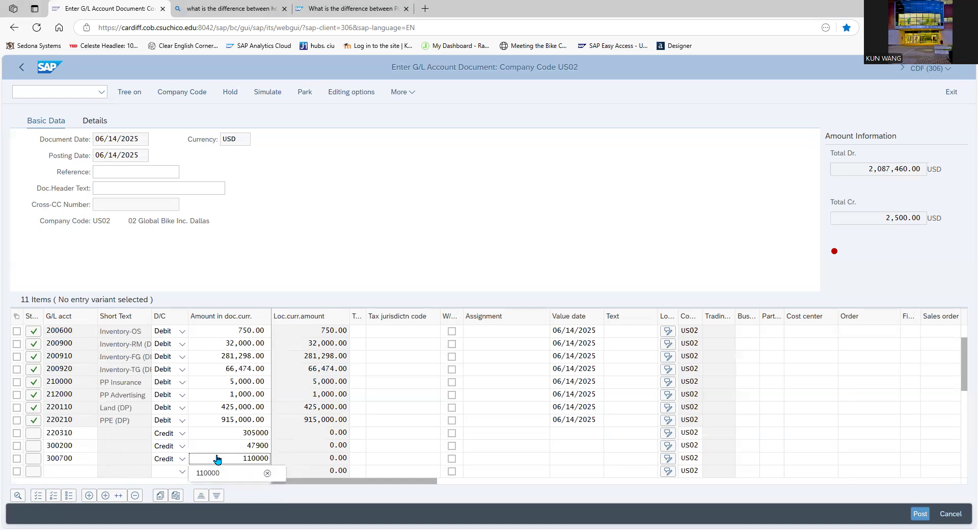
# Add a line item for G/L account 300800 as a Credit of 988.
pyautogui.click(85, 472)
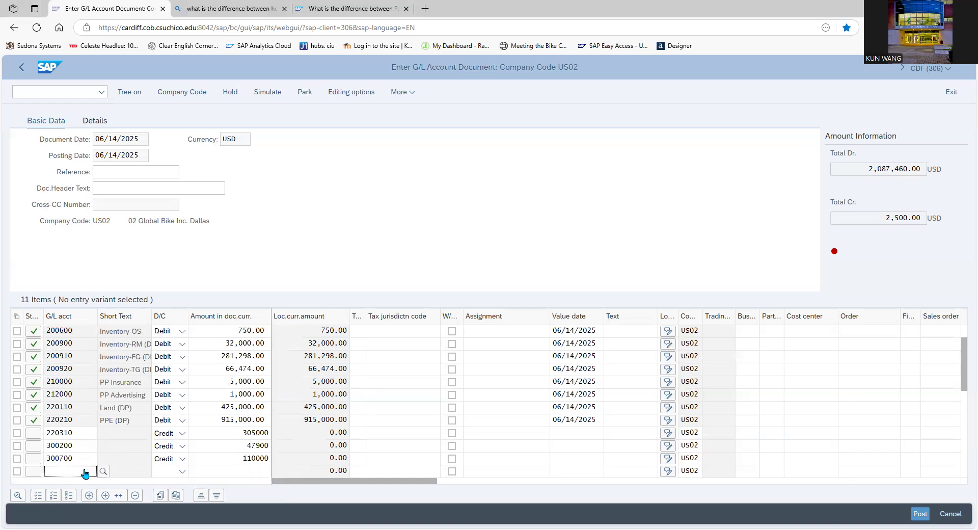
pyautogui.write('300800')
pyautogui.click(162, 445)
pyautogui.click(182, 471)
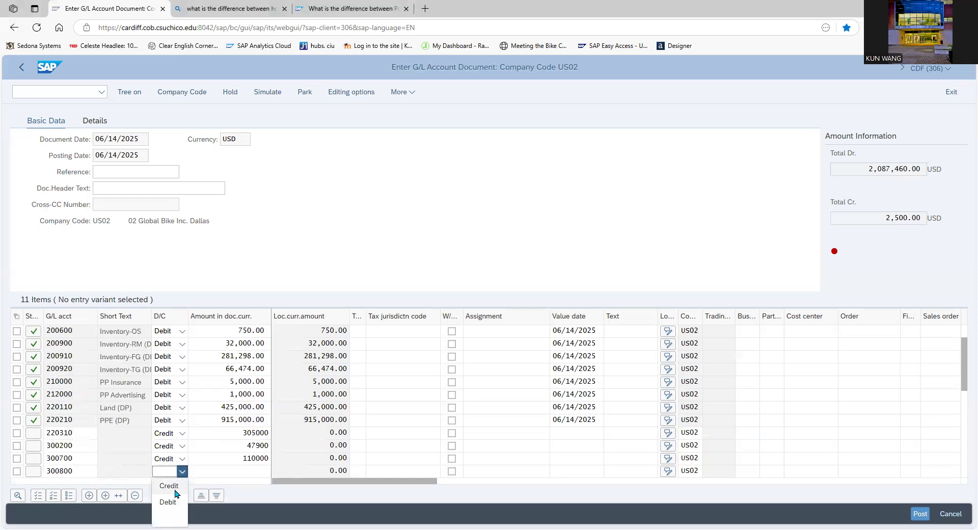
pyautogui.click(173, 487)
pyautogui.click(243, 471)
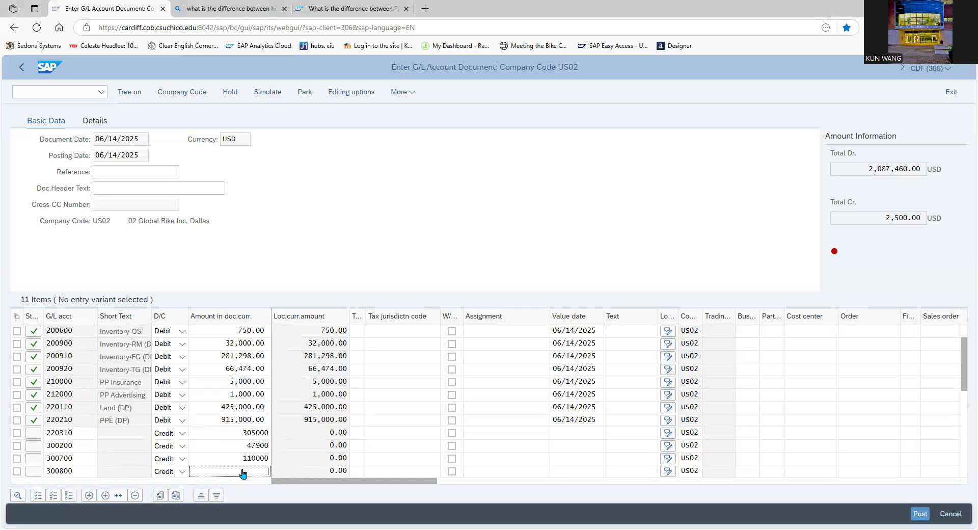
pyautogui.write('988')
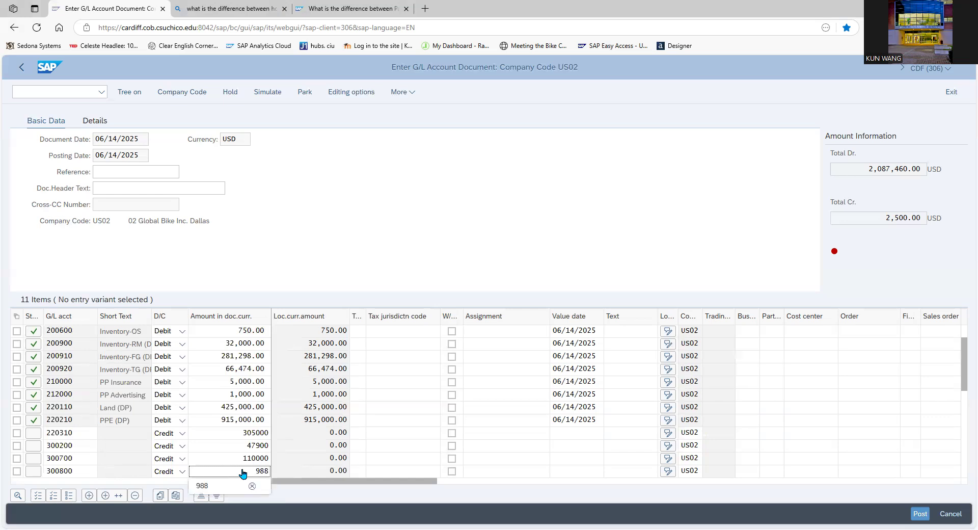
pyautogui.click(202, 485)
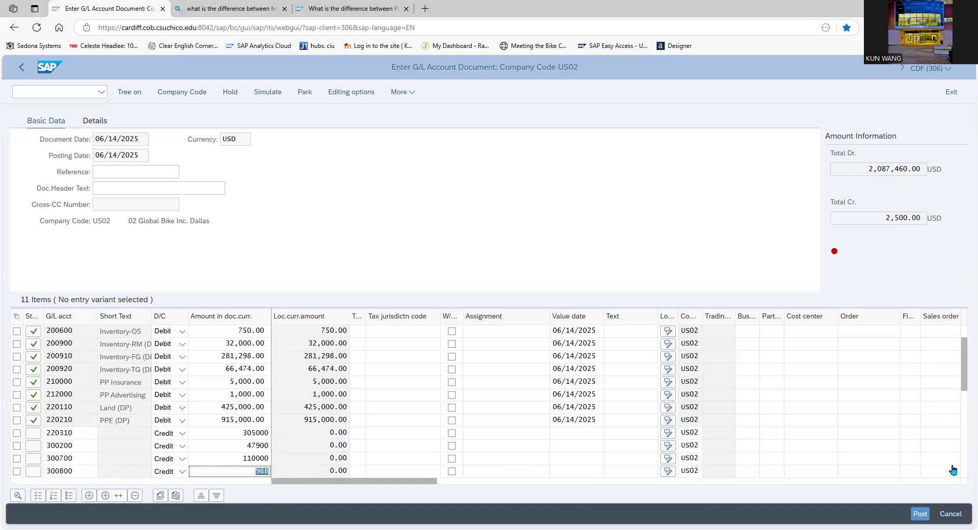
# Add a line item for G/L account 320000 (Accrued Tax-Output) as a Credit of 3063.
pyautogui.moveTo(963, 384); pyautogui.dragTo(963, 404)
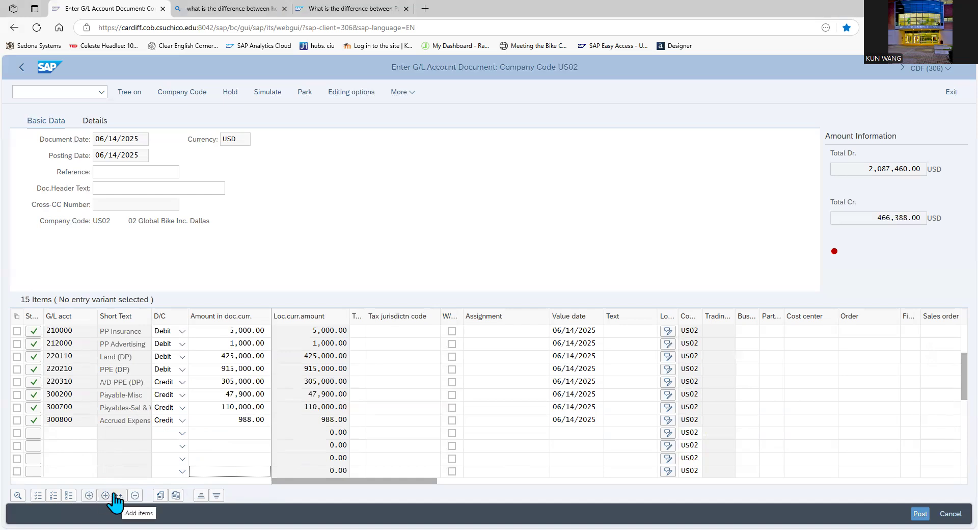
pyautogui.click(76, 434)
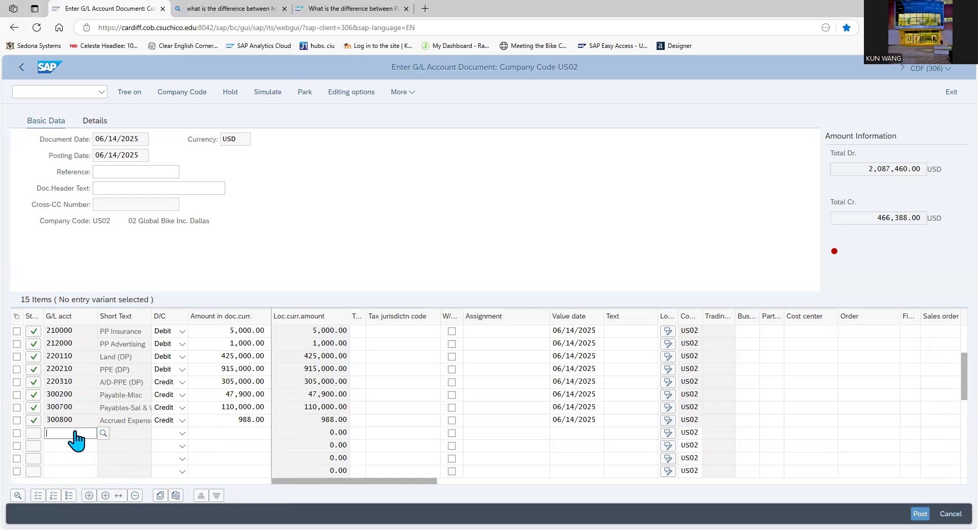
pyautogui.write('320000')
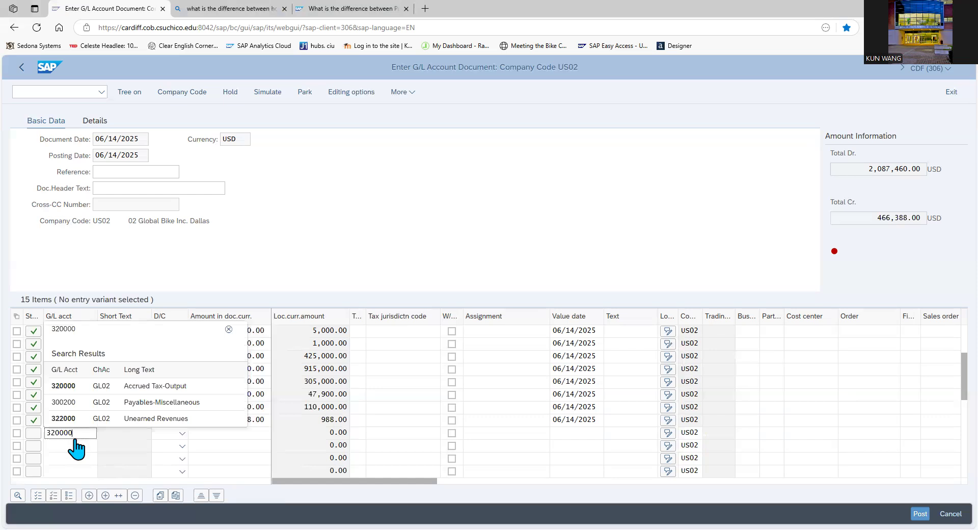
pyautogui.click(115, 389)
pyautogui.click(182, 432)
pyautogui.click(169, 447)
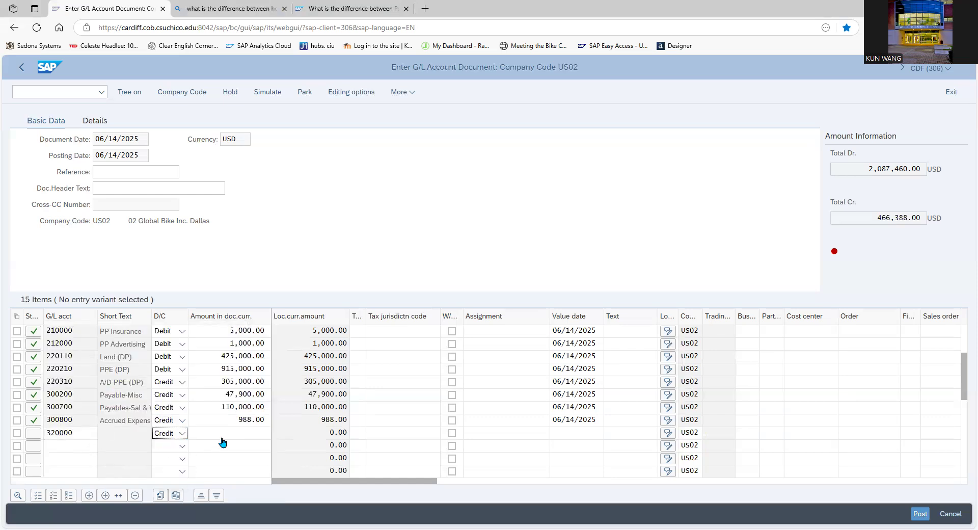
pyautogui.click(225, 433)
pyautogui.write('3063')
pyautogui.click(211, 448)
# Add a line item for G/L account 329000 (Common Stock) with an amount of 10000000.
pyautogui.click(75, 447)
pyautogui.write('329000')
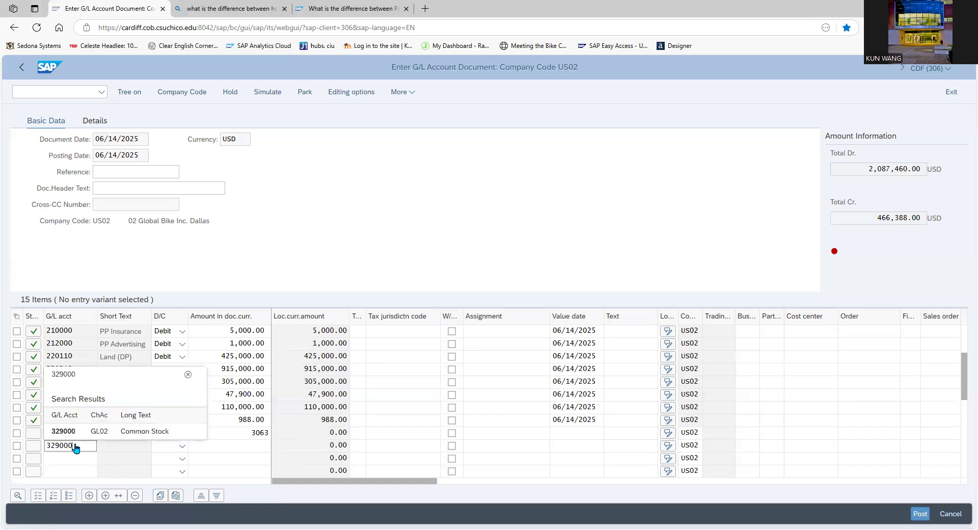
pyautogui.press('Return')
pyautogui.click(224, 448)
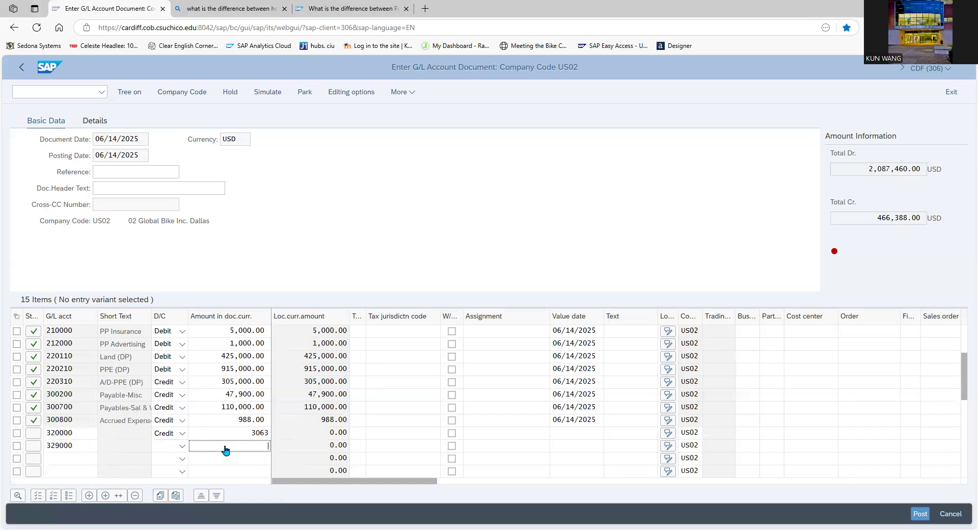
pyautogui.write('10000000')
# Add G/L account 330100 (Retained Earnings) as a Credit of 618009, and set the 329000 line to Credit as well.
pyautogui.click(71, 459)
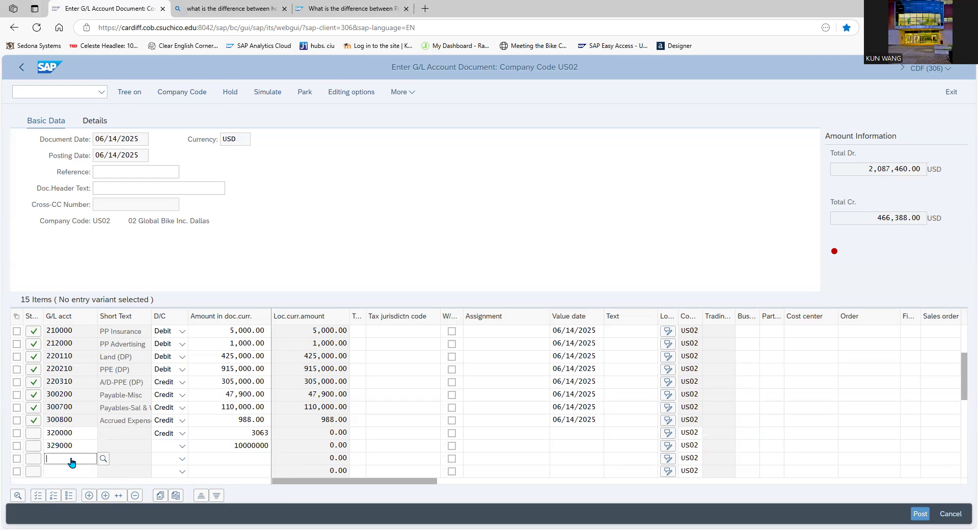
pyautogui.write('330100')
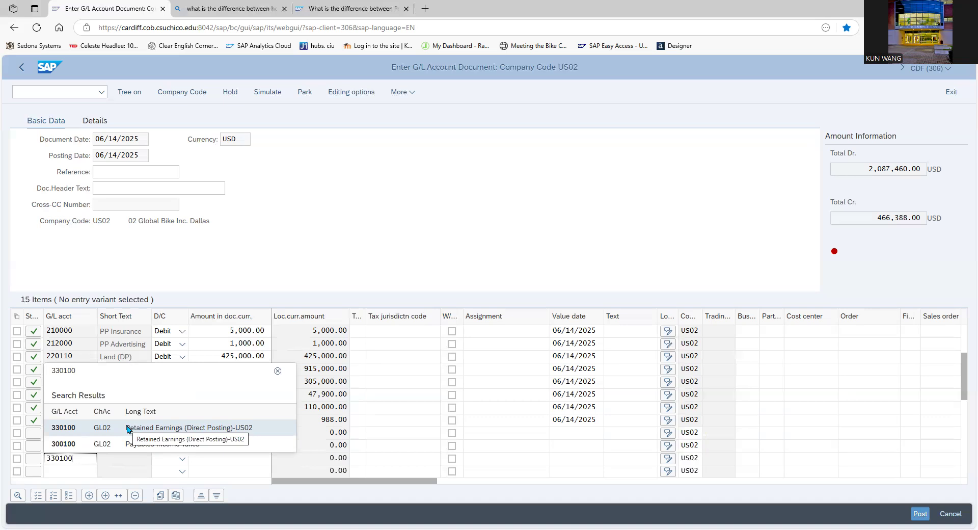
pyautogui.click(128, 429)
pyautogui.click(182, 445)
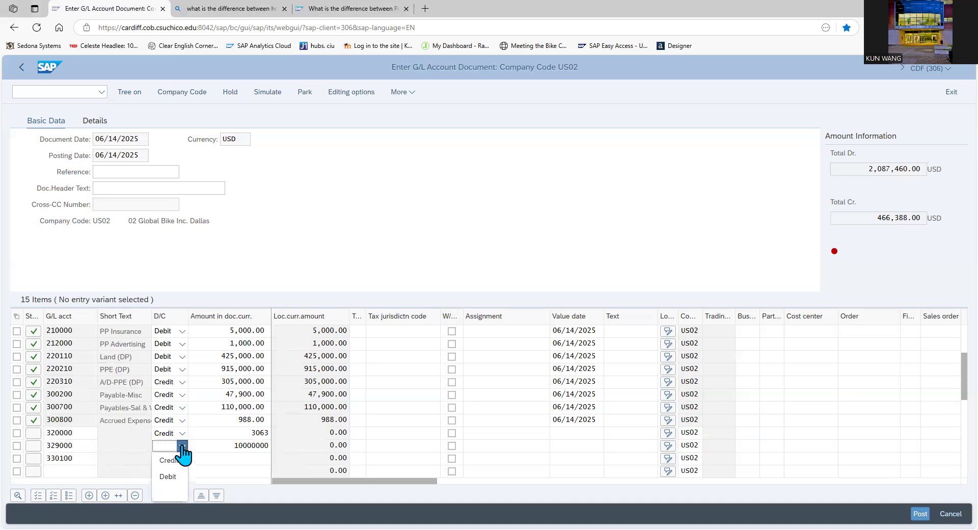
pyautogui.click(179, 461)
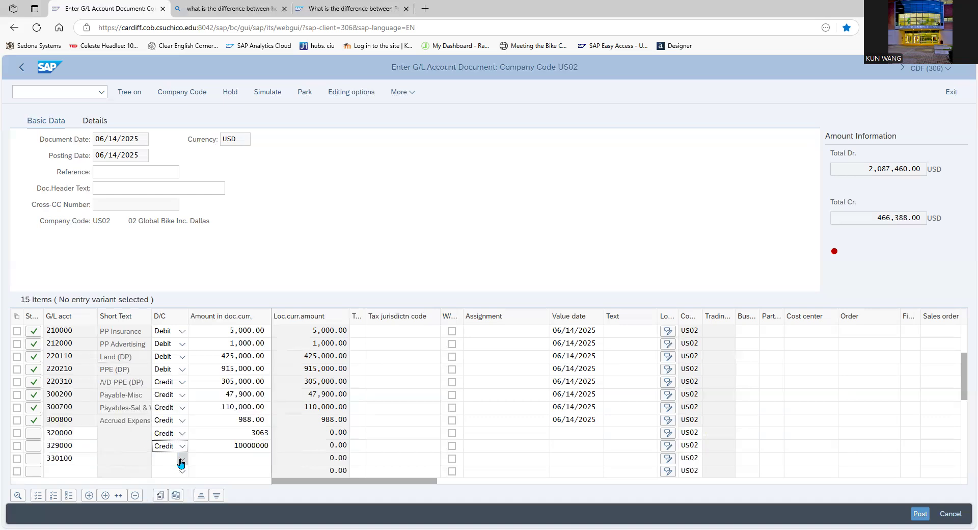
pyautogui.click(180, 462)
pyautogui.click(176, 477)
pyautogui.click(215, 461)
pyautogui.write('618009')
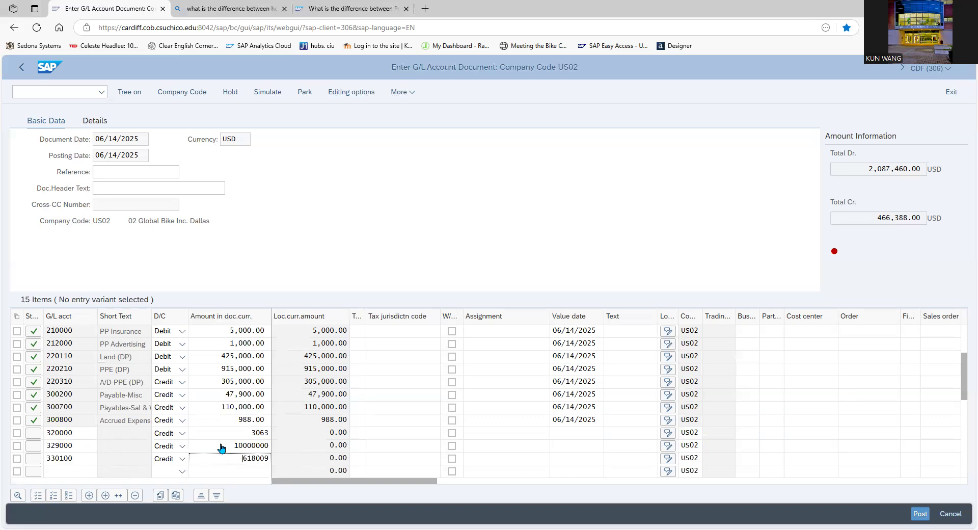
# Correct the amount of the 329000 Common Stock line to 1,000,000.00 and validate the entered line items.
pyautogui.doubleClick(221, 449)
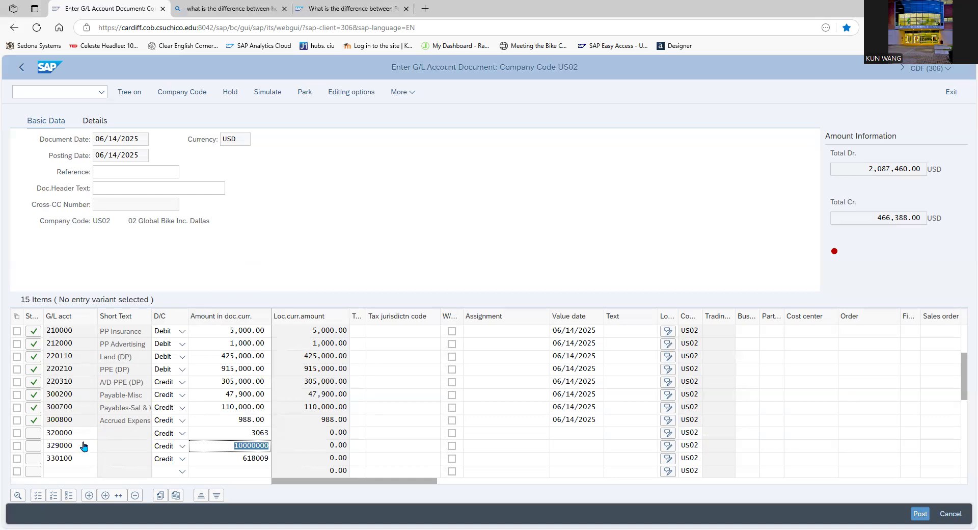
pyautogui.press('Return')
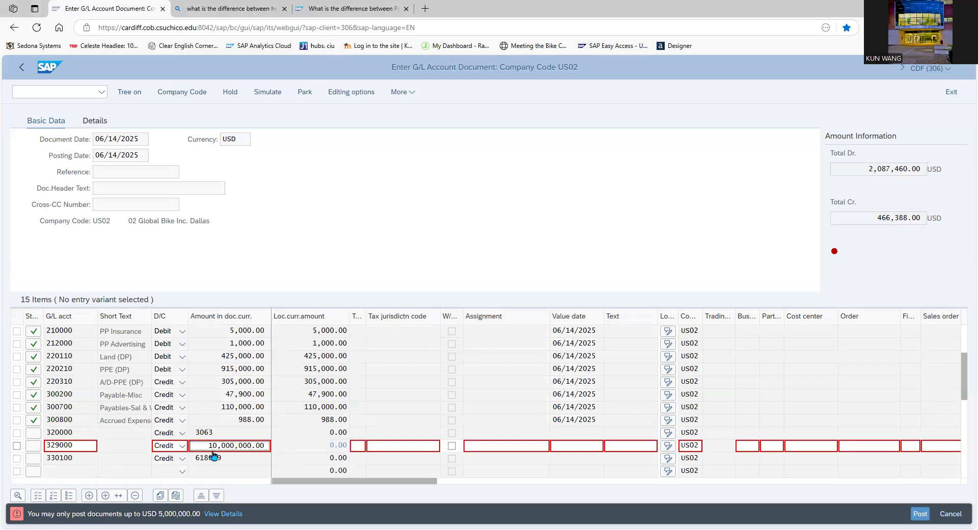
pyautogui.press('Delete')
pyautogui.press('Delete')
pyautogui.click(271, 283)
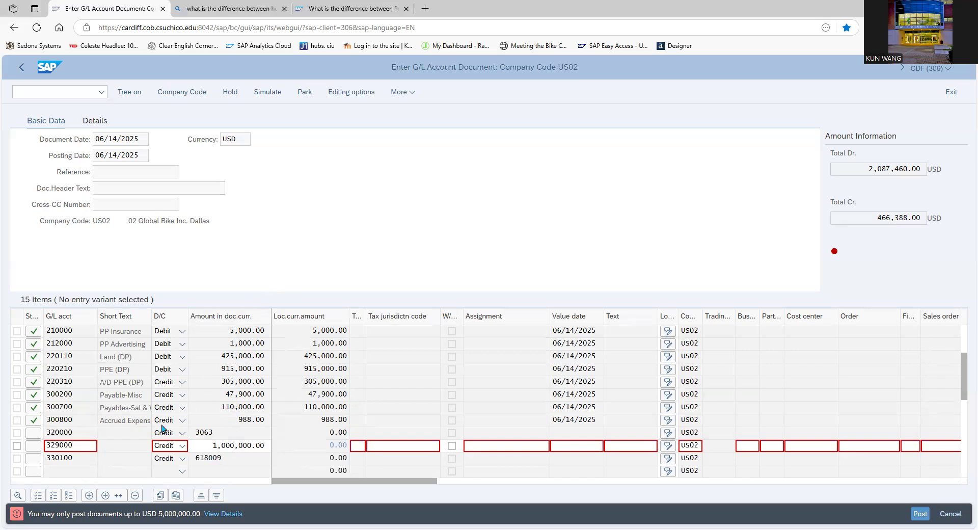
pyautogui.scroll(2, 184, 398)
pyautogui.press('Return')
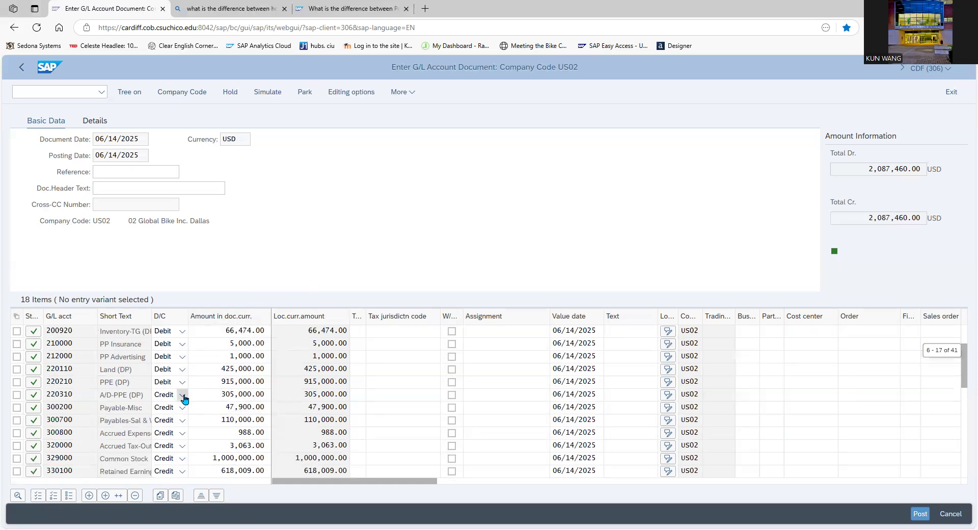
# Simulate the G/L document and review all its line items in the document overview.
pyautogui.scroll(1, 185, 398)
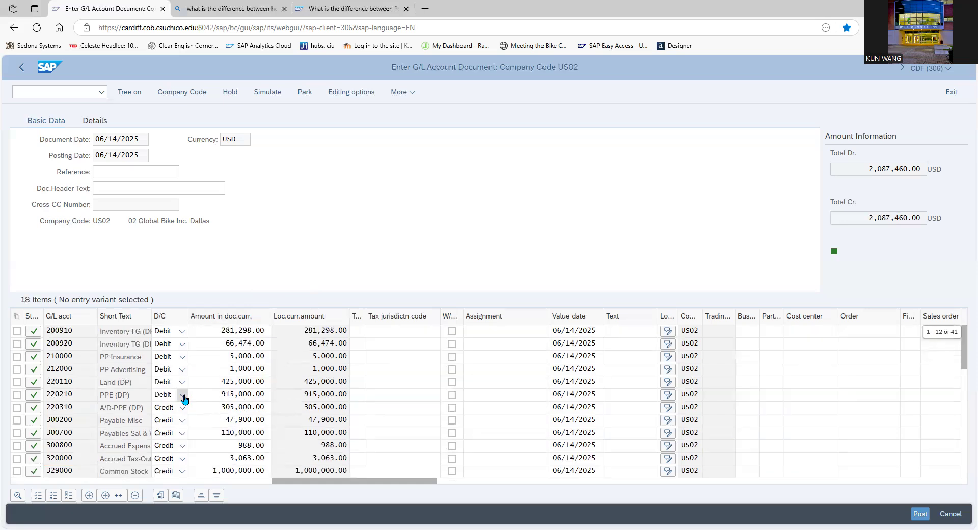
pyautogui.scroll(5, 184, 399)
pyautogui.click(273, 100)
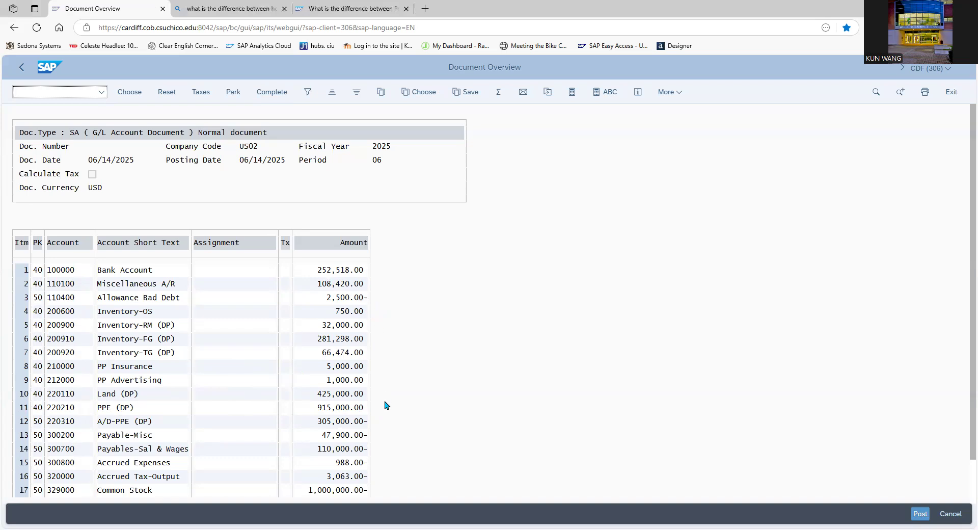
pyautogui.scroll(-2, 425, 430)
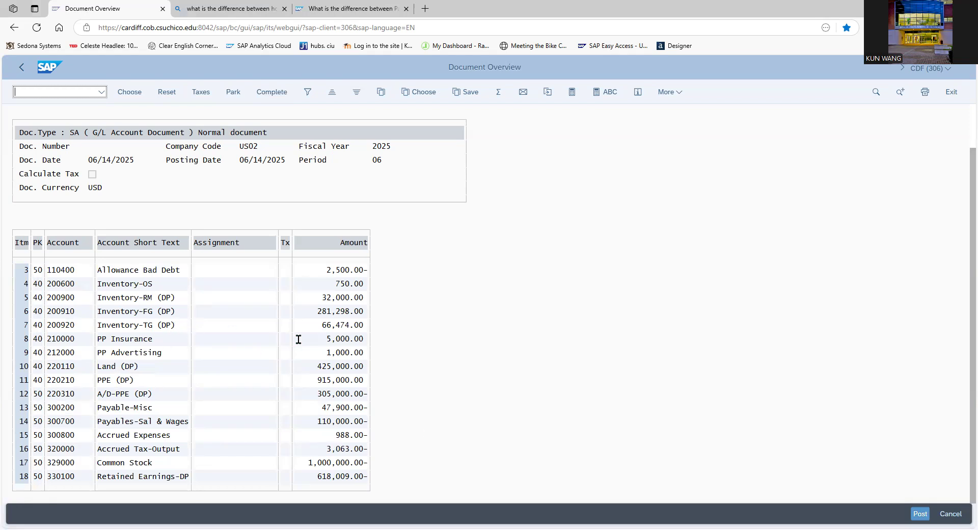
# Post the simulated opening-balance document and set the document date of the new G/L document to 06/14/2025.
pyautogui.click(918, 514)
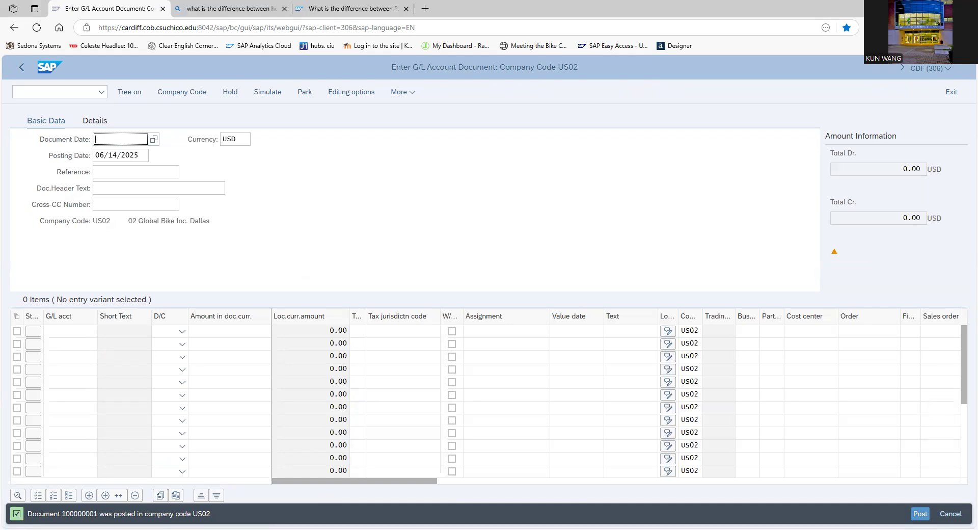
pyautogui.click(154, 139)
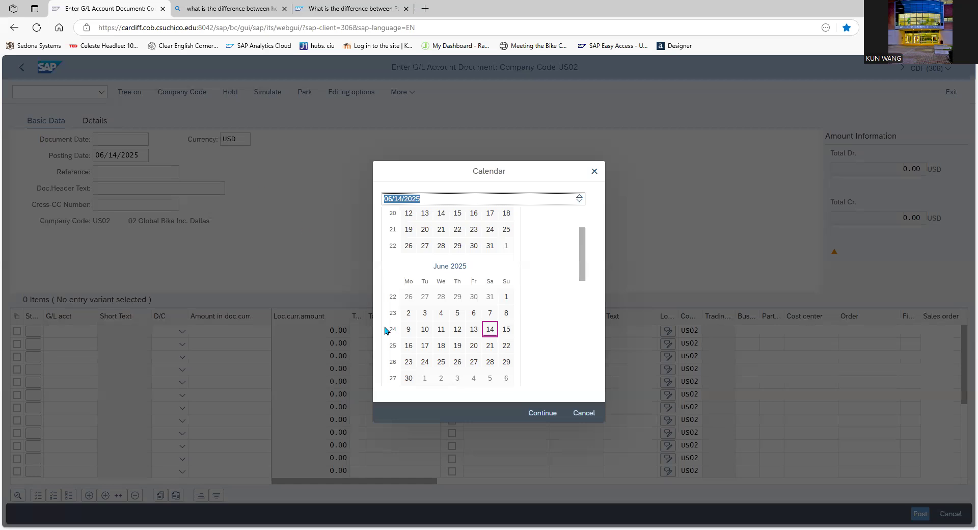
pyautogui.click(490, 334)
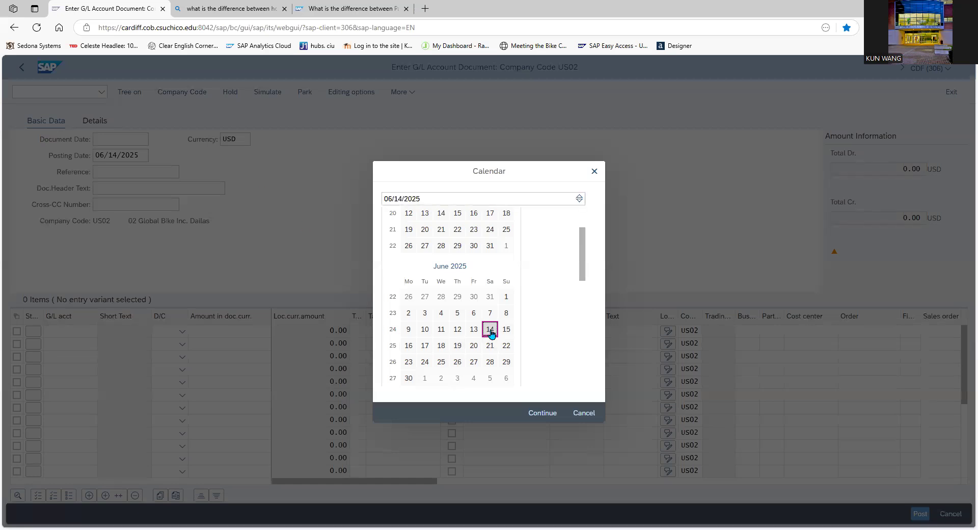
pyautogui.click(490, 334)
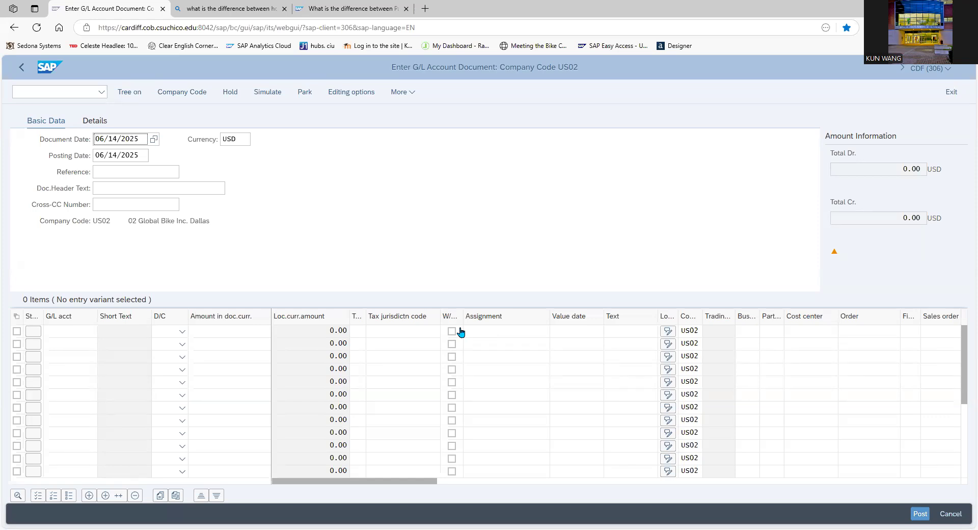
# Enter G/L account 300700 (Payables-Salaries and Wages) on the first line as a Debit of 110000.
pyautogui.click(66, 332)
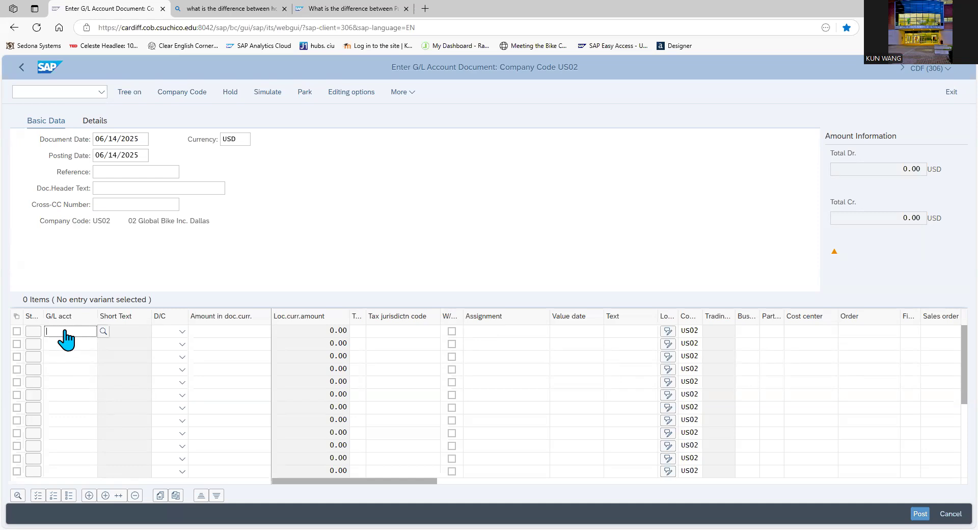
pyautogui.write('300700')
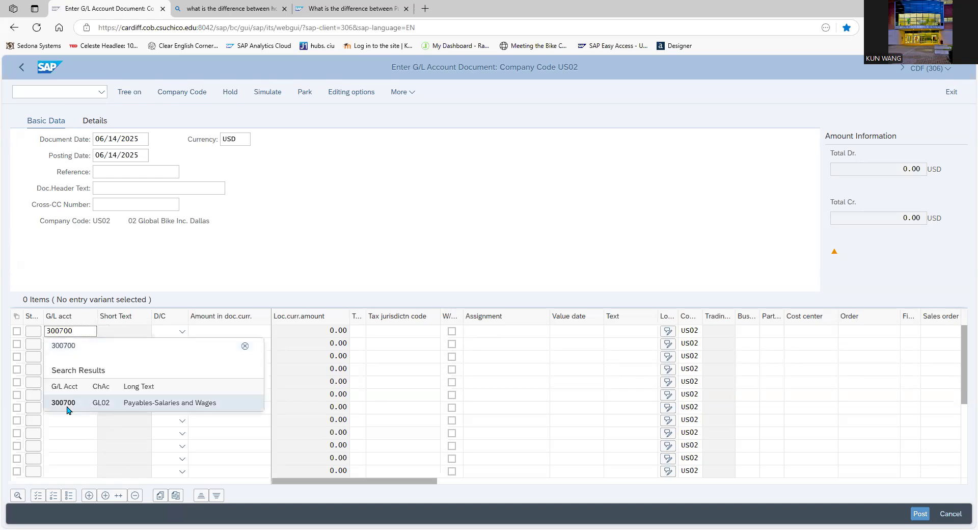
pyautogui.click(67, 406)
pyautogui.click(181, 331)
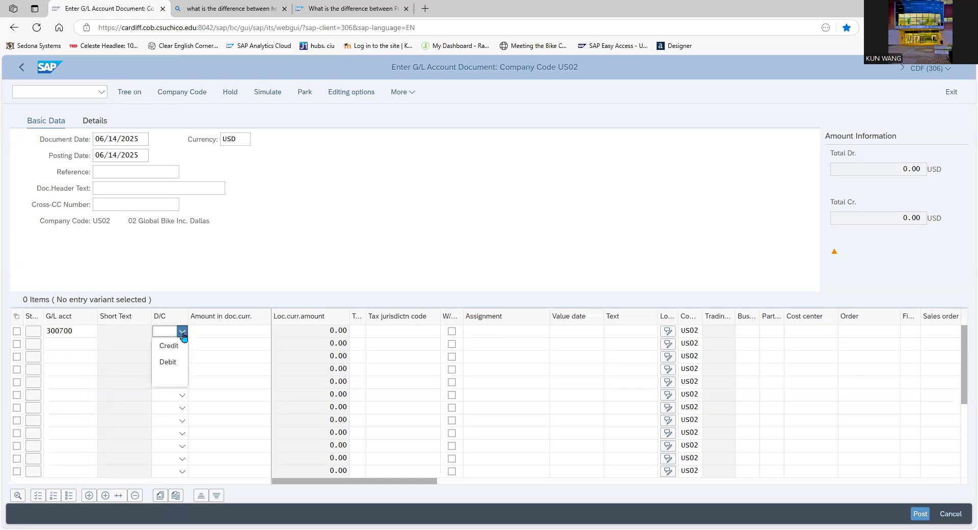
pyautogui.click(169, 363)
pyautogui.click(207, 332)
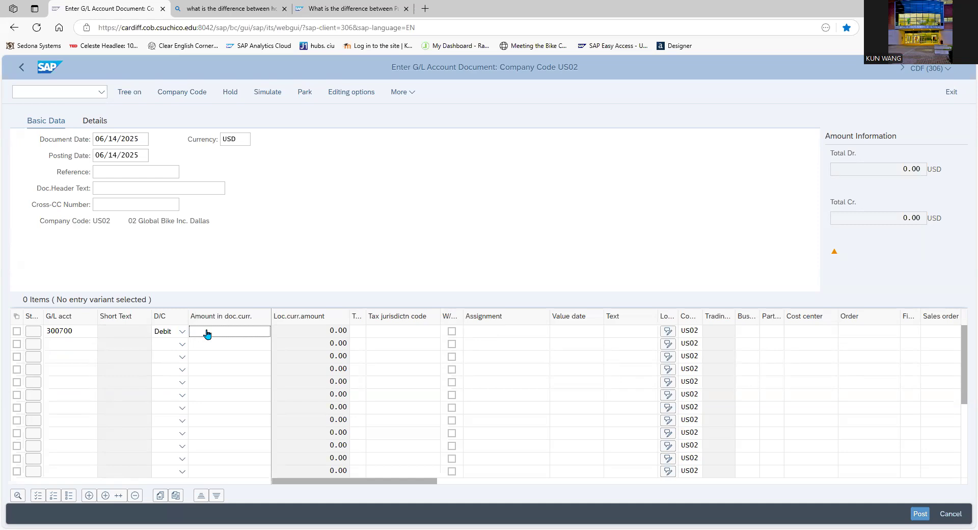
pyautogui.write('110000')
pyautogui.click(208, 346)
# Enter G/L account 100000 (Bank Account) on the second line as a Credit of 110000.
pyautogui.click(68, 345)
pyautogui.write('10000')
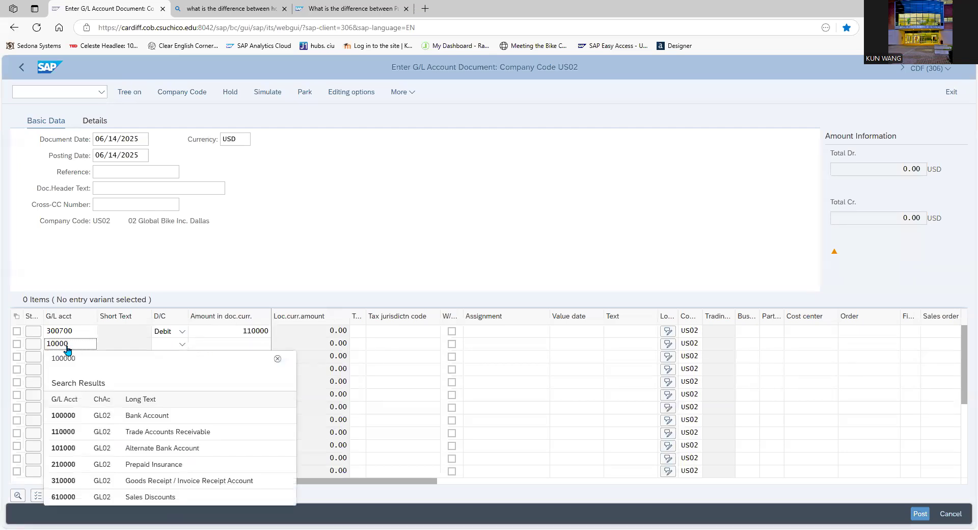
pyautogui.click(81, 415)
pyautogui.click(183, 345)
pyautogui.click(171, 356)
pyautogui.click(218, 346)
pyautogui.write('11000')
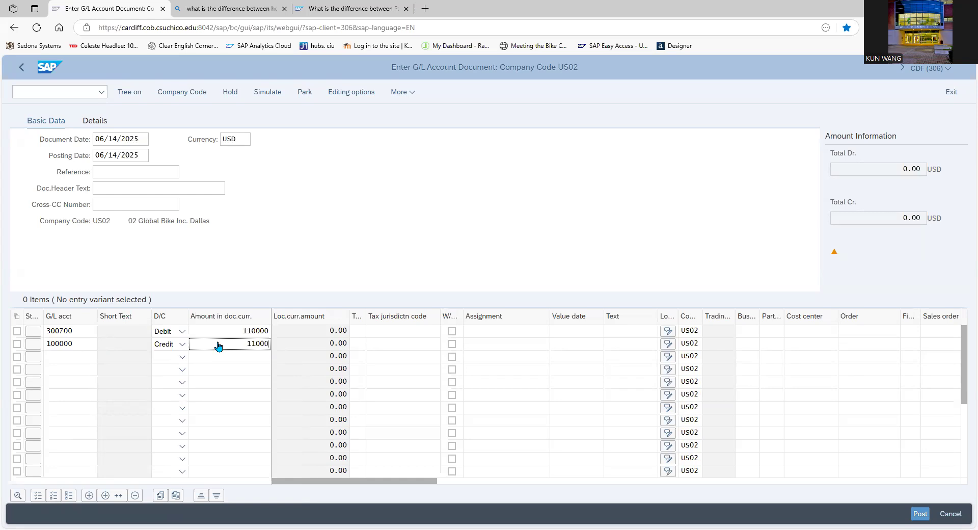
pyautogui.write('0')
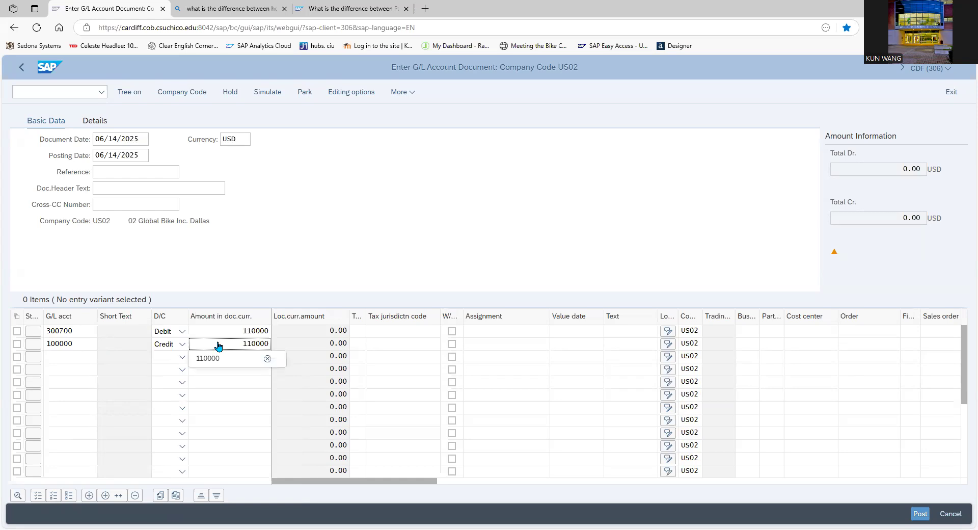
# Simulate the salaries and wages payment document and post it.
pyautogui.click(271, 93)
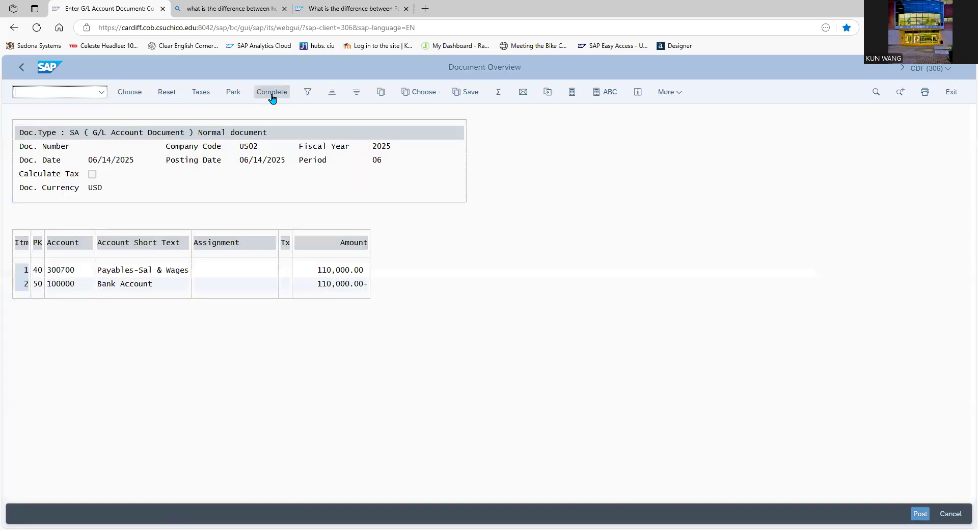
pyautogui.click(919, 509)
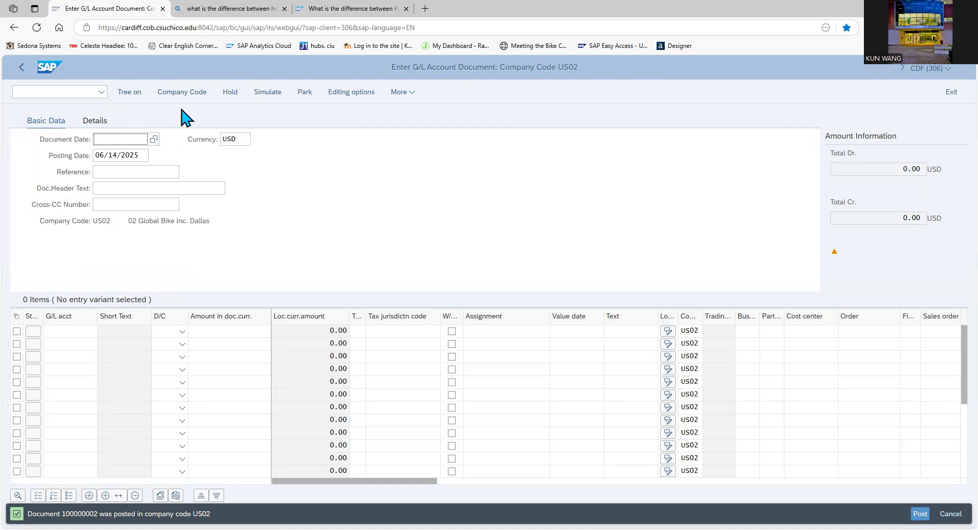
# Date a new G/L document 06/14/2025 and enter accounts 741900 (Advertising Expense) and 212000 (Prepaid Advertising) on its first two lines.
pyautogui.click(152, 139)
pyautogui.doubleClick(490, 331)
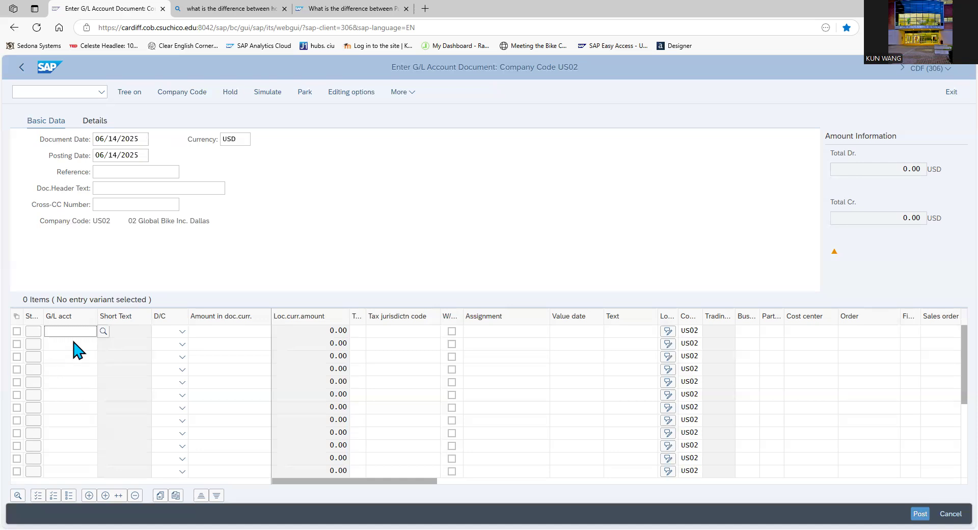
pyautogui.write('741900')
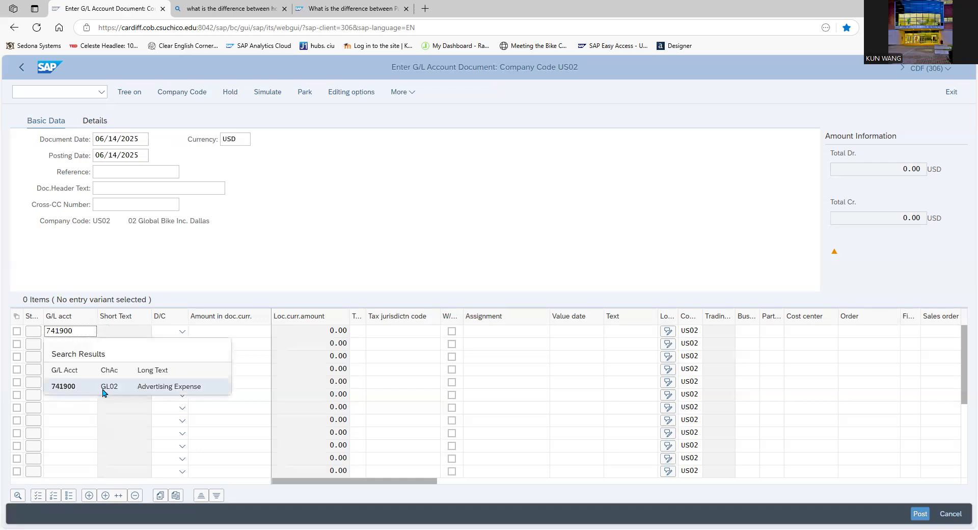
pyautogui.click(102, 387)
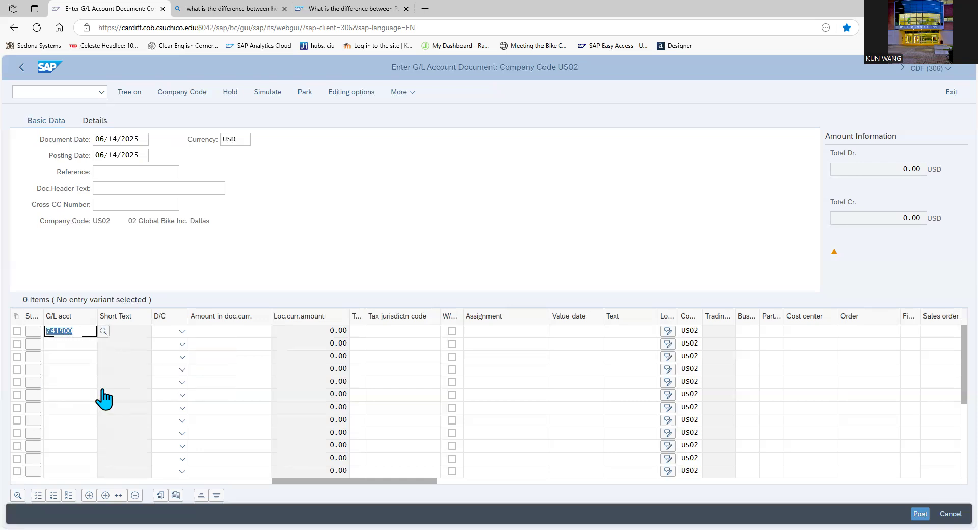
pyautogui.click(79, 344)
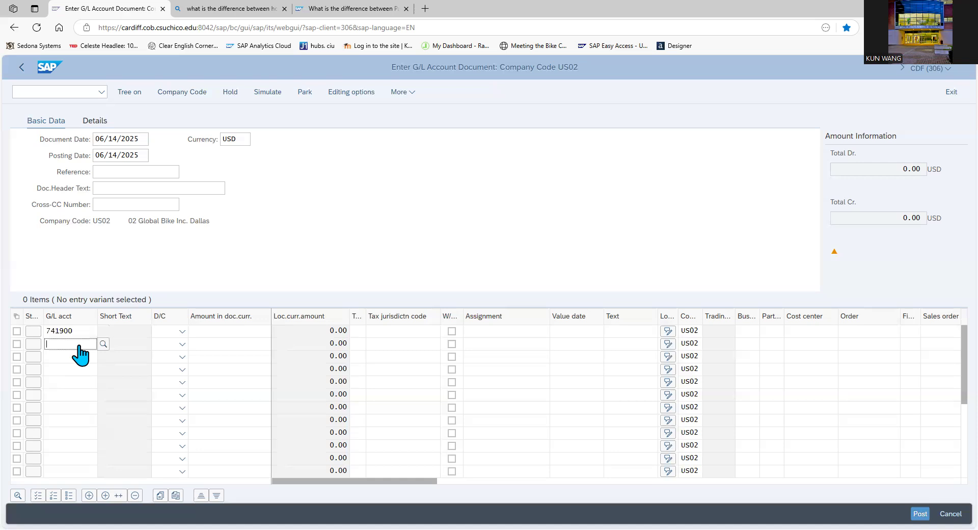
pyautogui.write('212000')
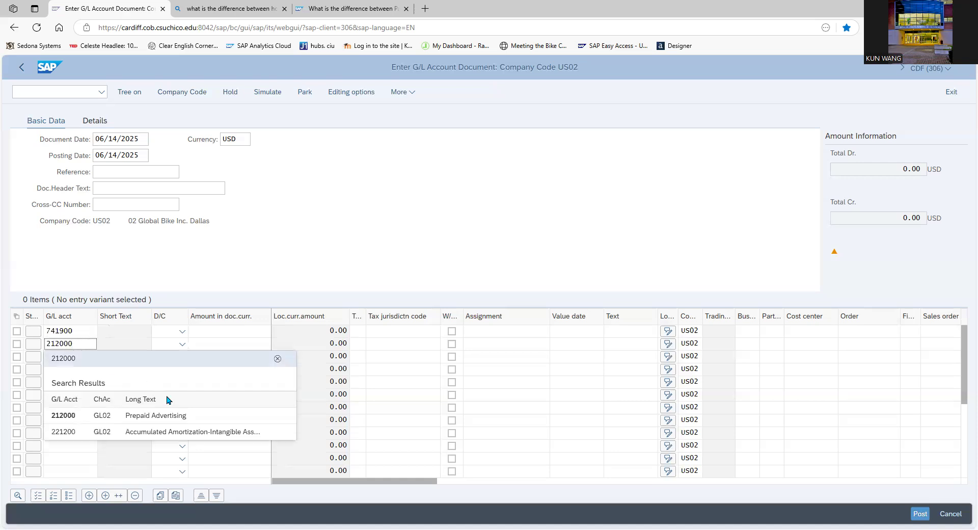
pyautogui.click(178, 417)
# Set the 741900 line to Debit and the 212000 line to Credit, each with an amount of 1000.
pyautogui.click(178, 331)
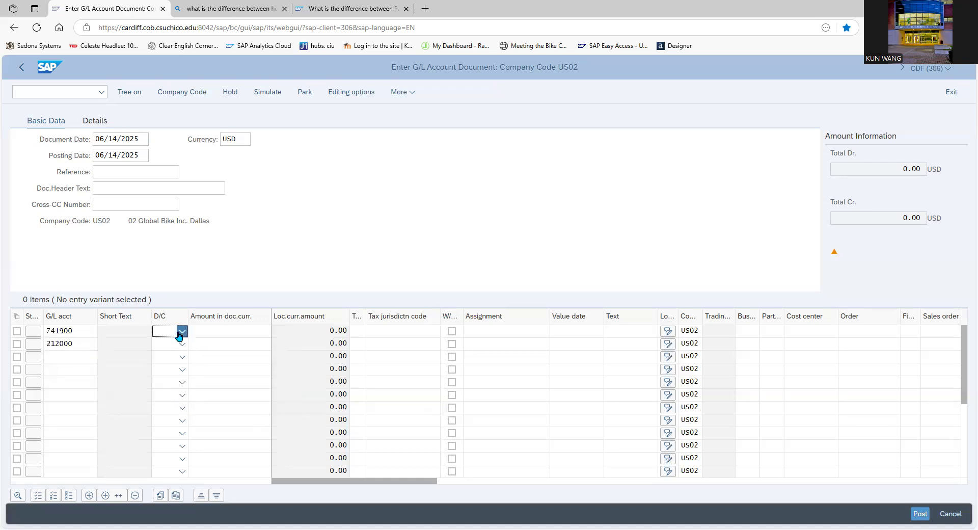
pyautogui.click(169, 365)
pyautogui.click(178, 343)
pyautogui.click(174, 361)
pyautogui.click(212, 332)
pyautogui.write('1000')
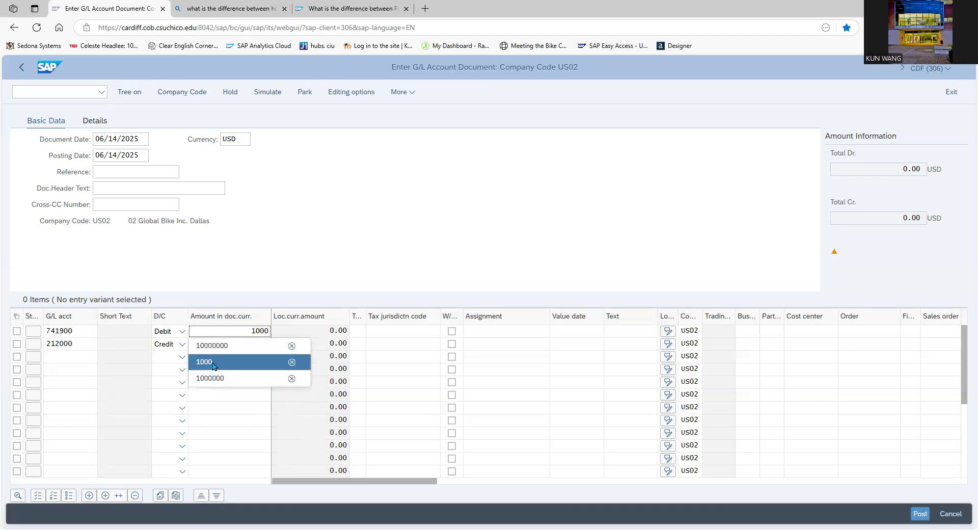
pyautogui.click(217, 363)
pyautogui.click(228, 349)
pyautogui.write('1000')
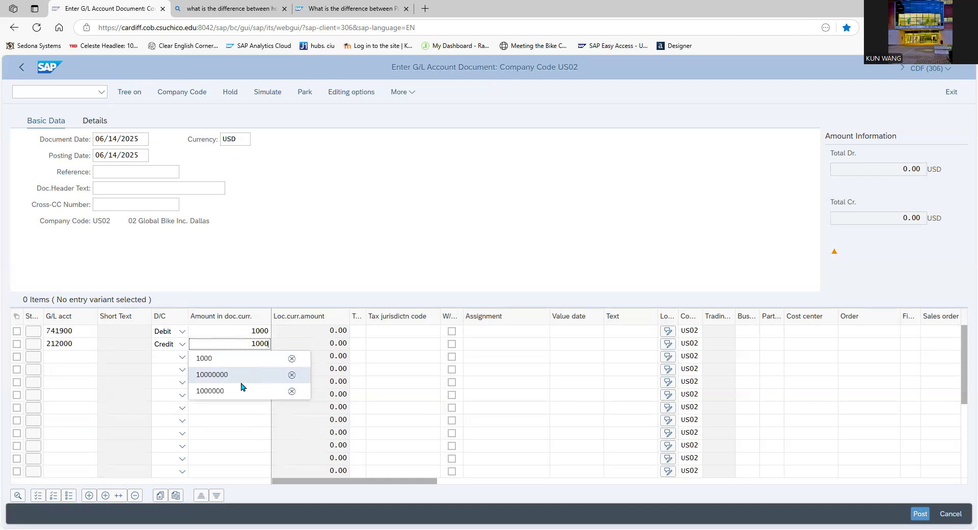
pyautogui.click(229, 359)
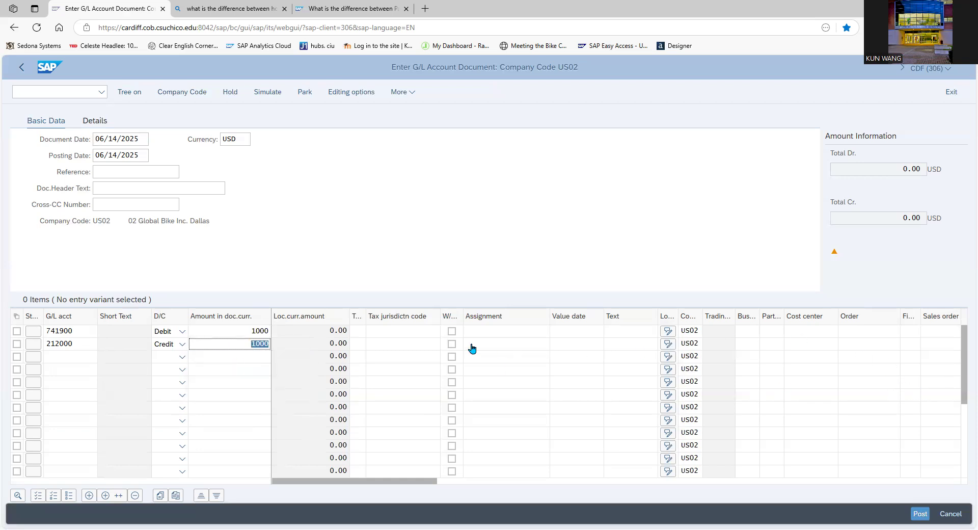
# Assign the admin costs cost center NAAD1002 to the 741900 Advertising Expense line.
pyautogui.click(407, 333)
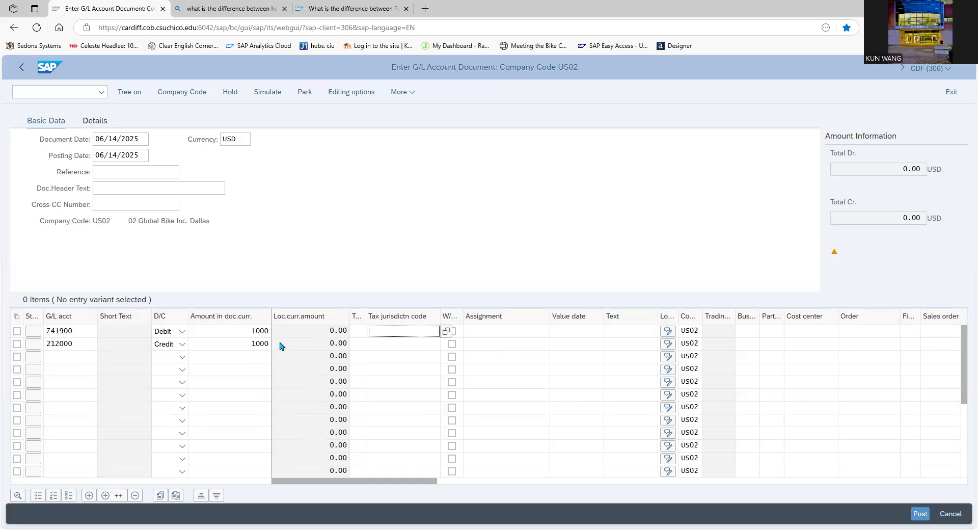
pyautogui.press('Tab')
pyautogui.press('Tab')
pyautogui.press('Tab')
pyautogui.press('Tab')
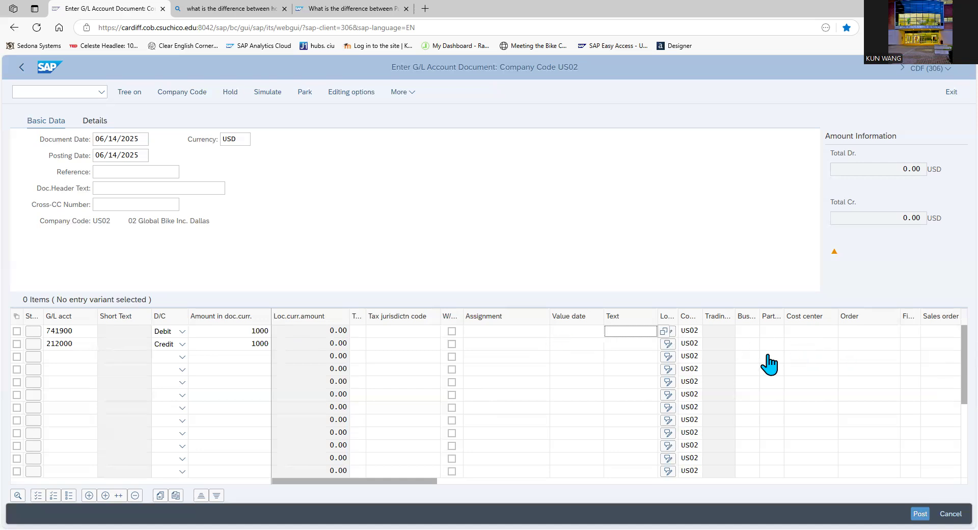
pyautogui.click(797, 332)
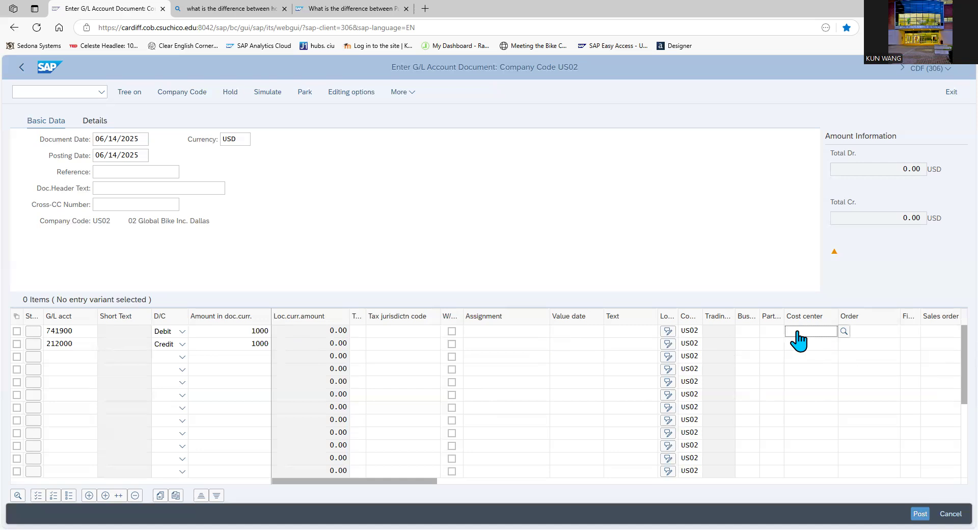
pyautogui.write('7')
pyautogui.press('BackSpace')
pyautogui.write('na')
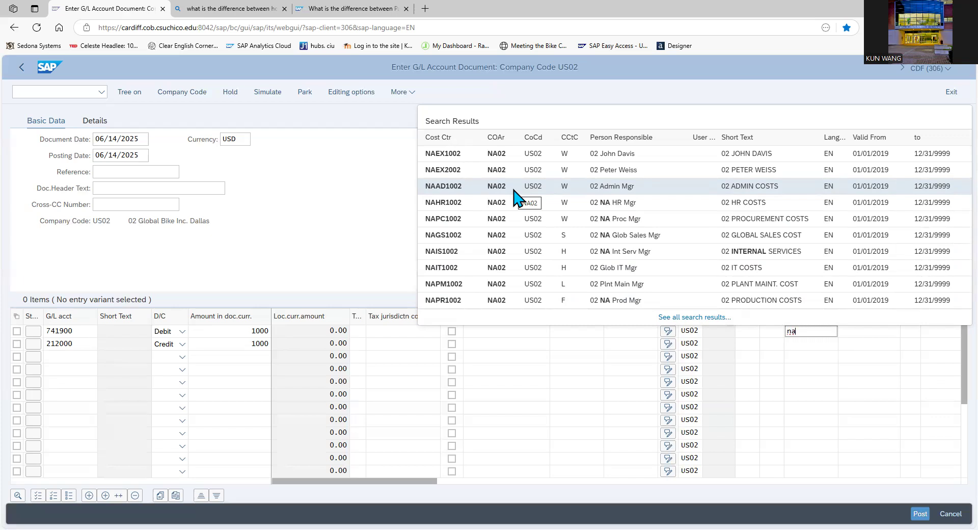
pyautogui.click(649, 188)
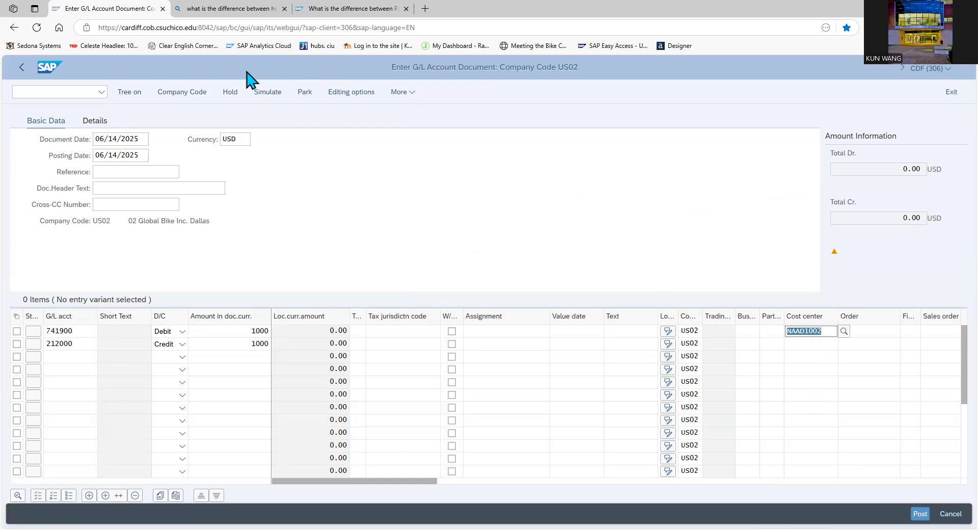
# Try to simulate the advertising expense document and inspect the cost center entry on the 741900 line.
pyautogui.click(277, 94)
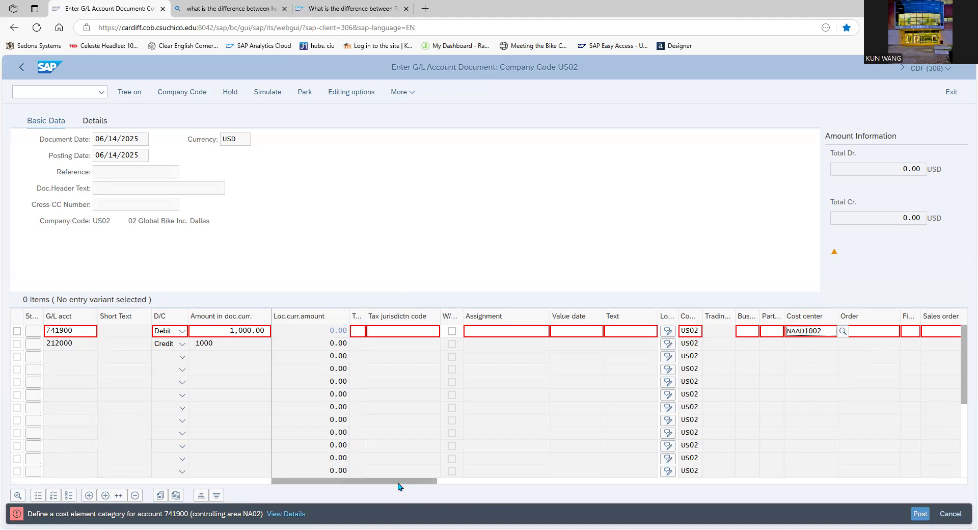
pyautogui.moveTo(399, 483); pyautogui.dragTo(455, 480)
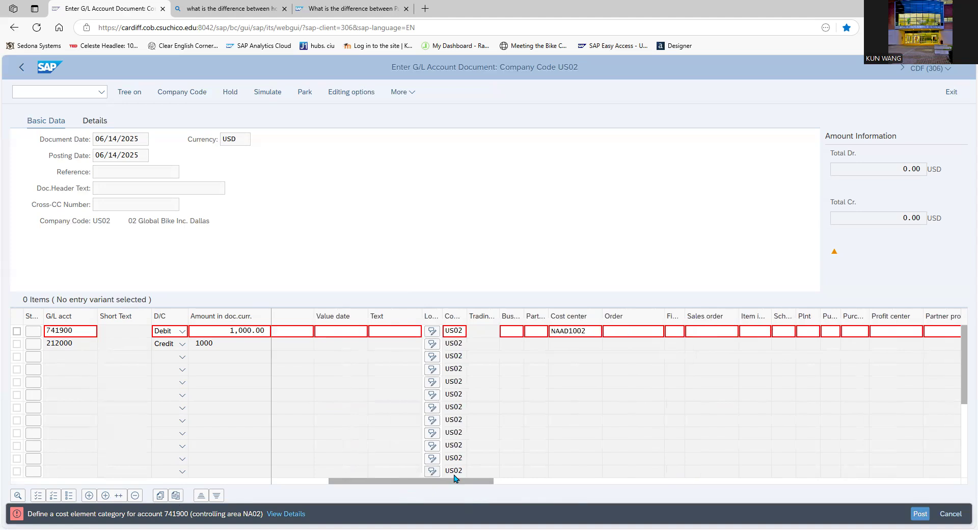
pyautogui.click(588, 332)
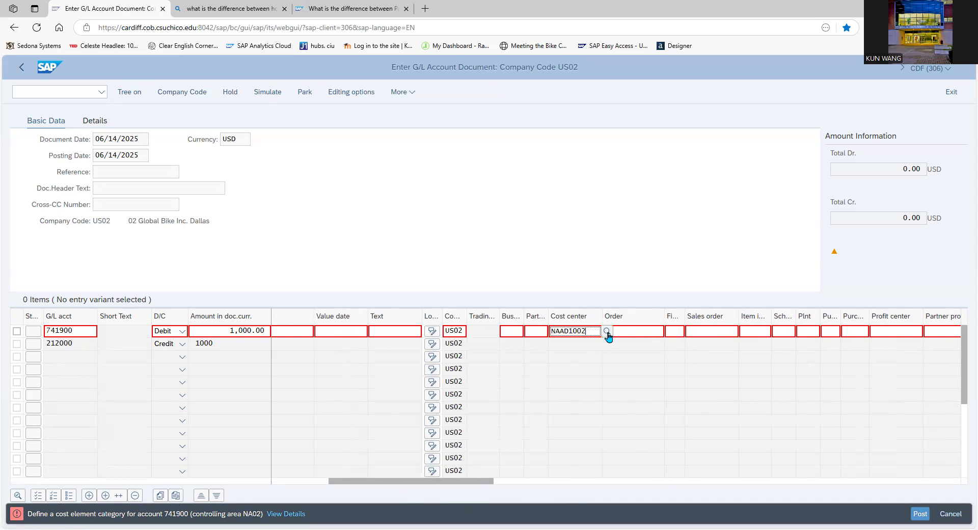